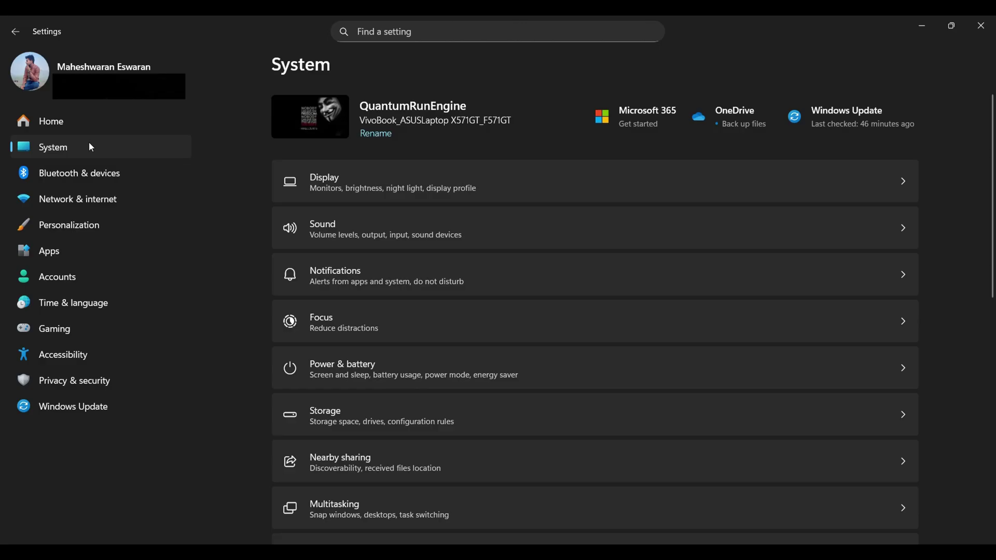
# - From Projecting to this PC, open Optional features' list of 13 added features and focus its search box
pyautogui.scroll(-5, 430, 313)
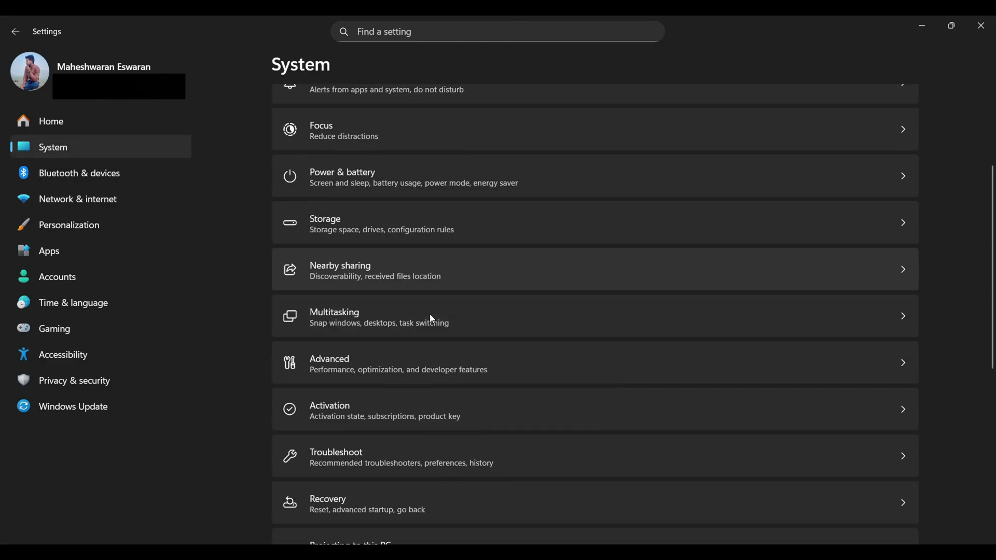
pyautogui.scroll(-4, 430, 316)
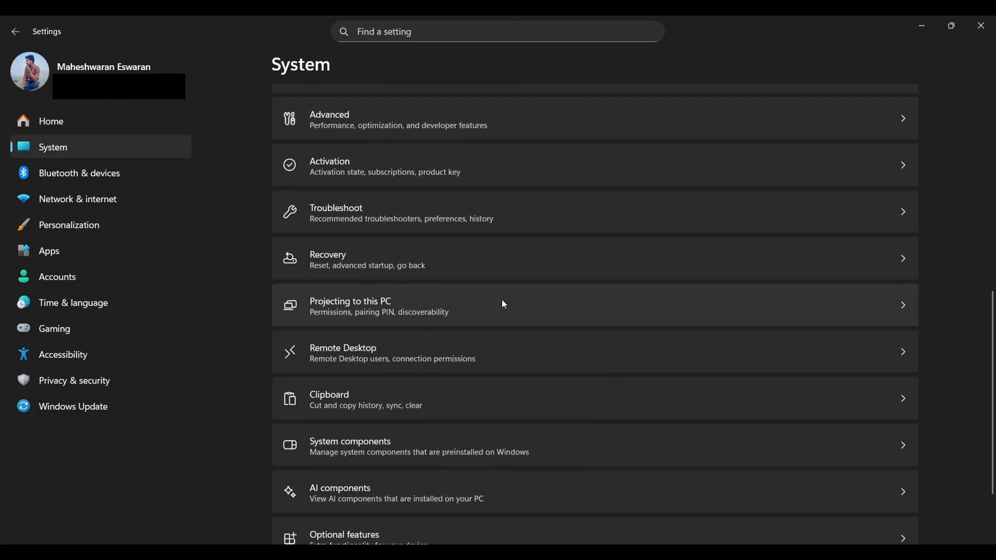
pyautogui.click(503, 304)
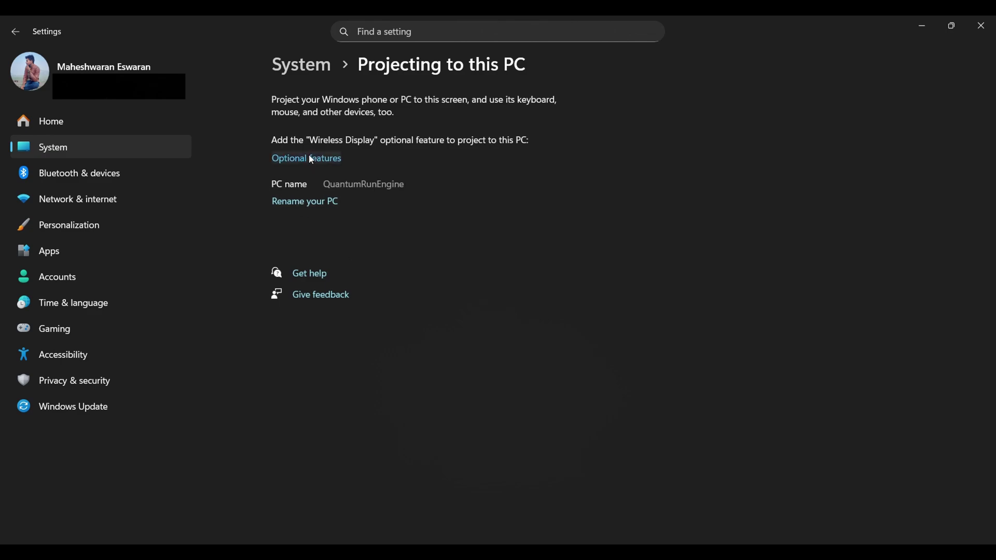
pyautogui.click(310, 159)
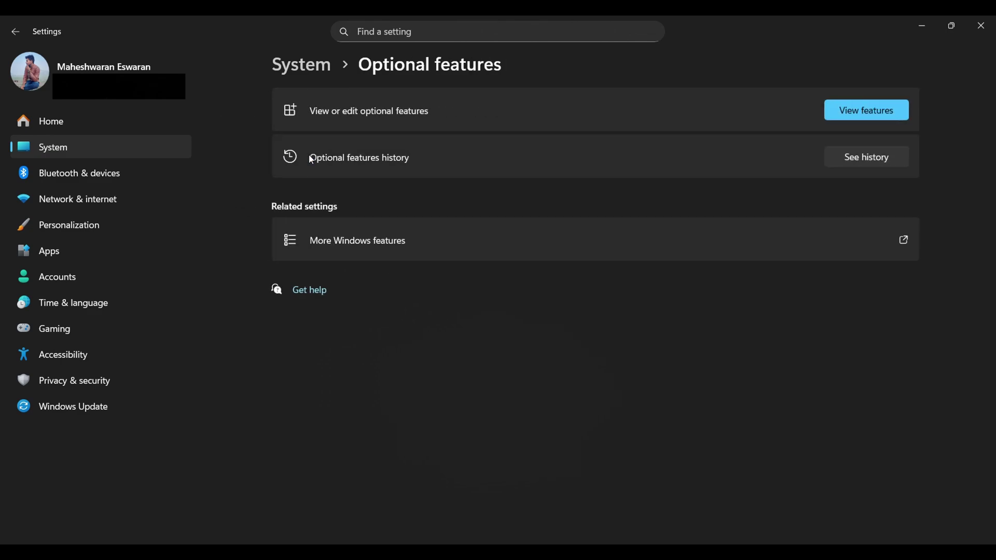
pyautogui.click(839, 107)
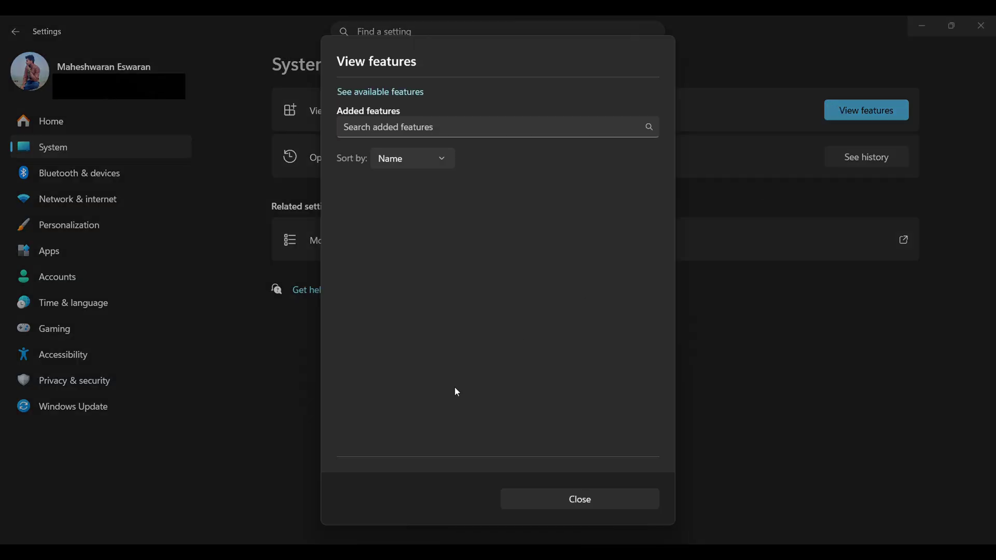
pyautogui.click(444, 125)
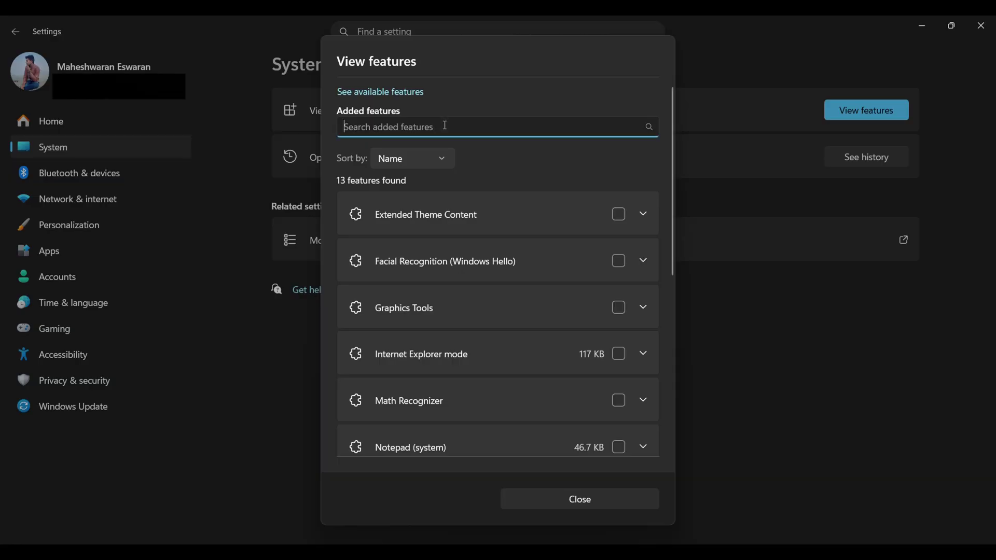
# - Search available features for 'wire' and install Wireless Display
pyautogui.click(381, 93)
pyautogui.click(410, 126)
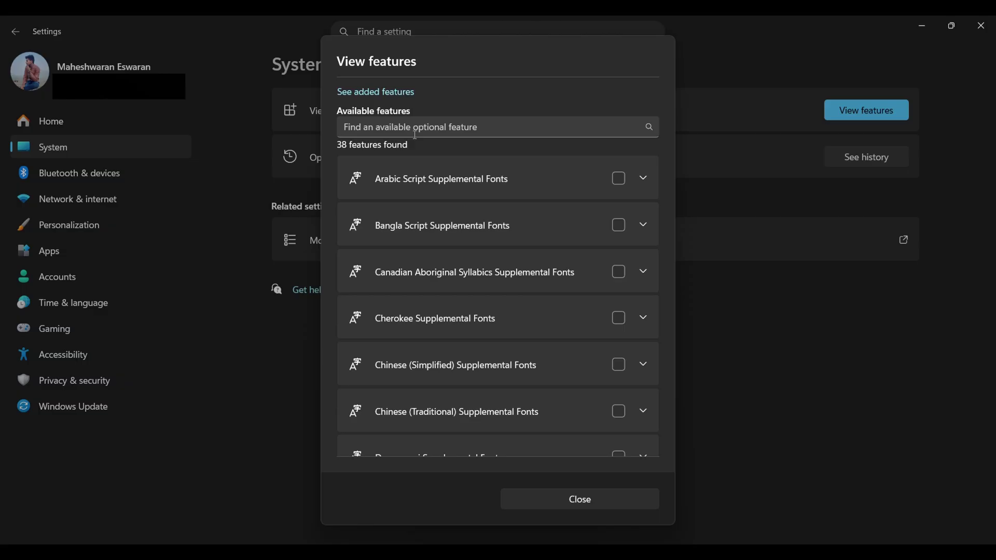
pyautogui.write('wire')
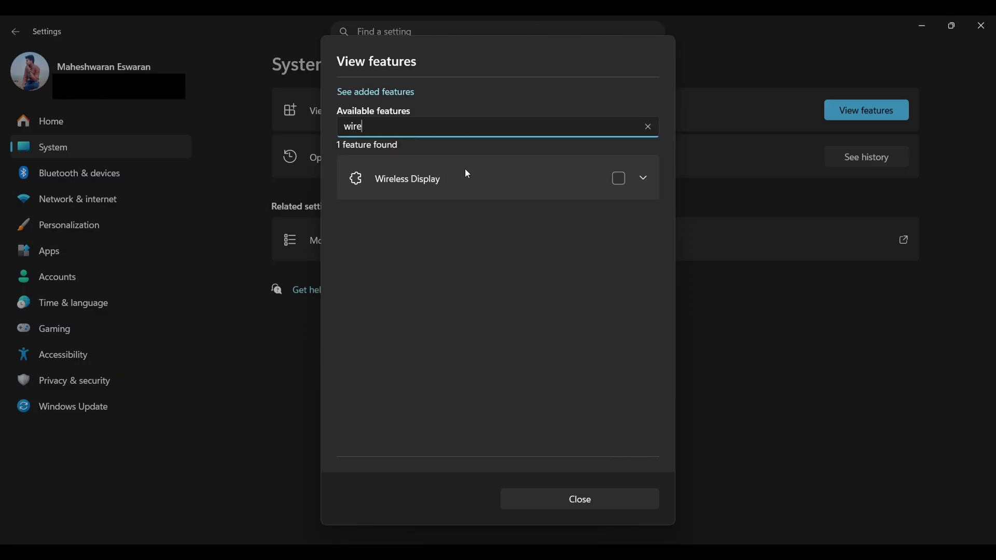
pyautogui.click(618, 179)
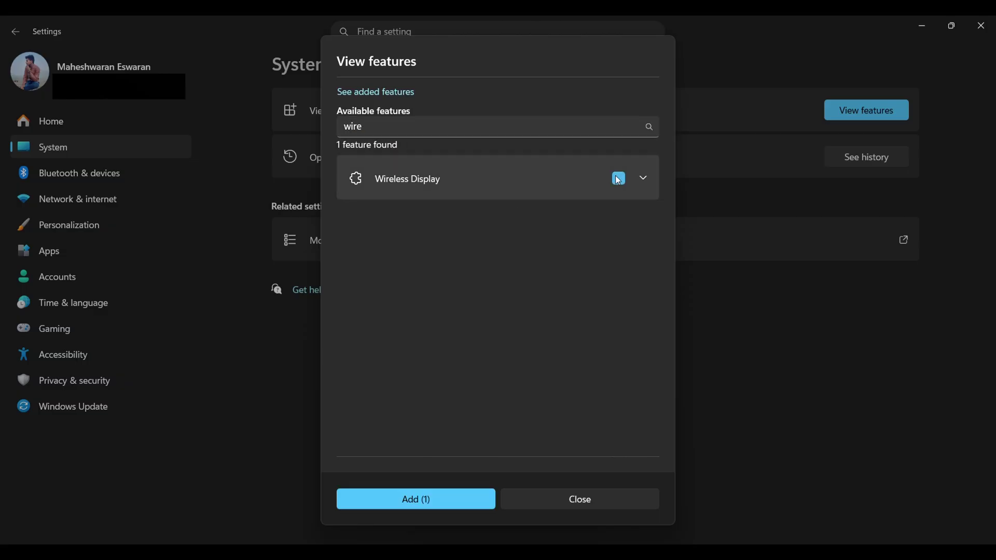
pyautogui.click(644, 179)
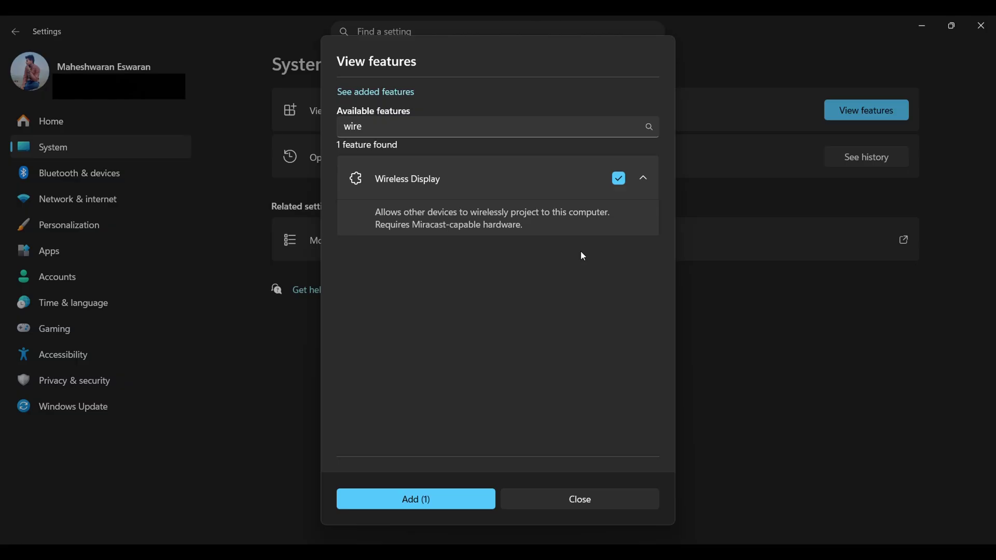
pyautogui.click(420, 501)
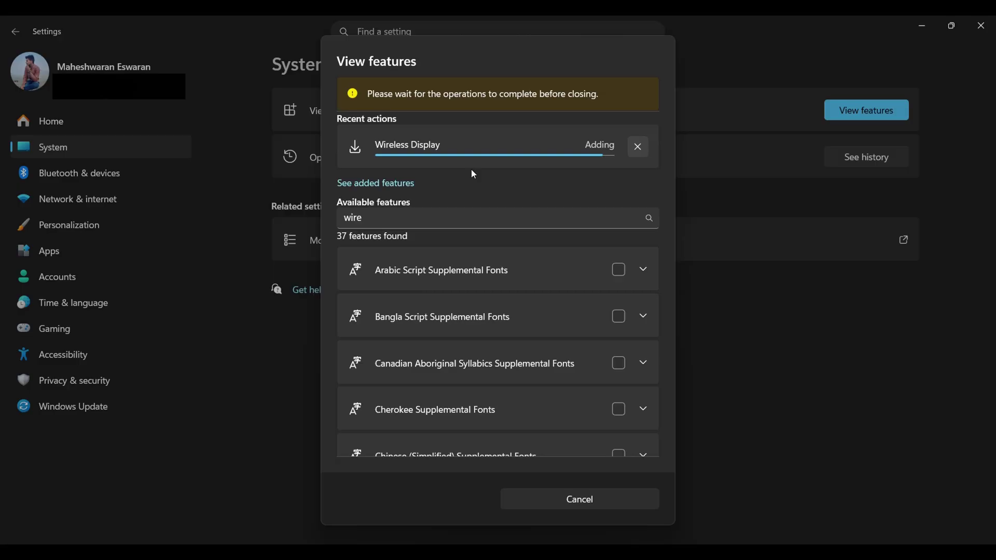
# - Close the features window and return to the Projecting to this PC page
pyautogui.click(145, 147)
pyautogui.scroll(-5, 431, 358)
pyautogui.click(441, 359)
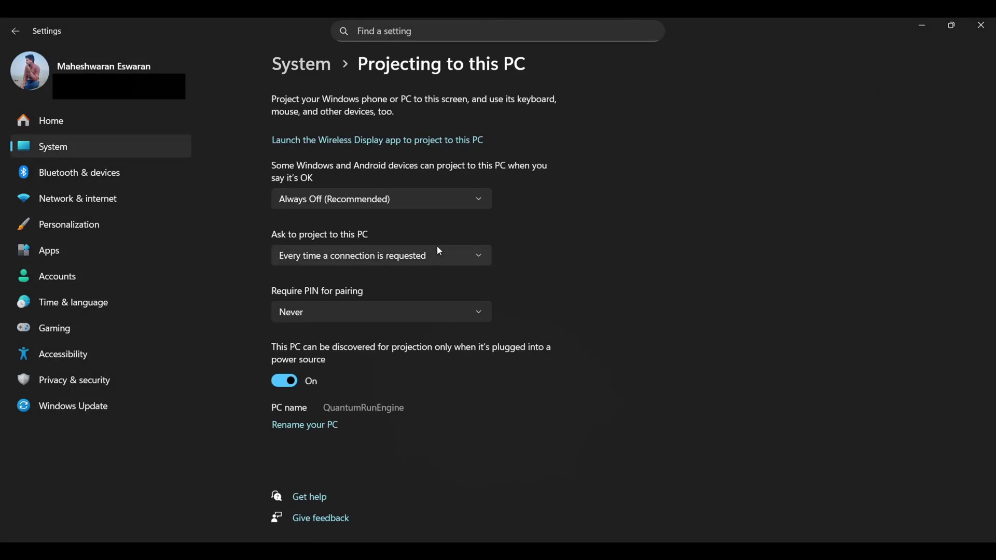
# - Choose Available everywhere for projecting and First time only for the permission prompt
pyautogui.click(440, 203)
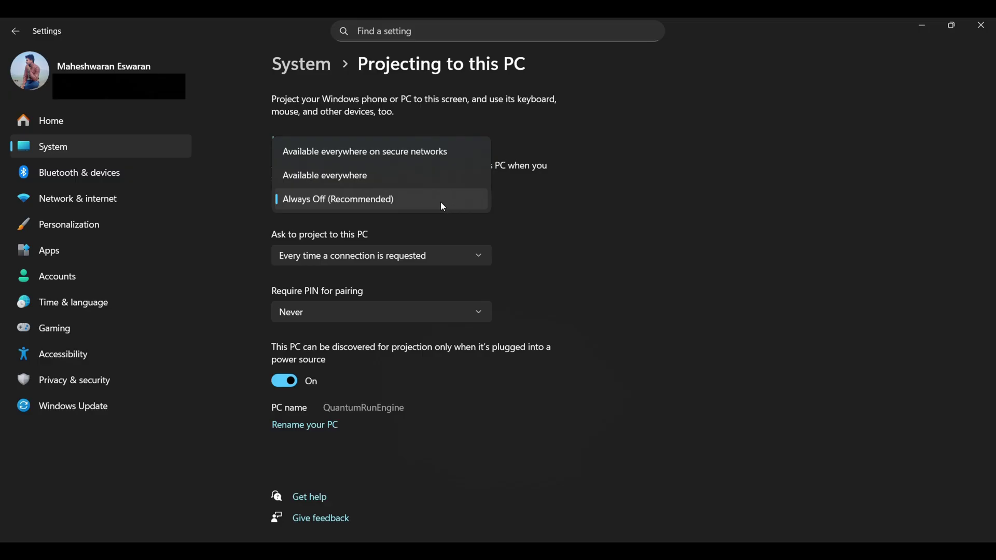
pyautogui.click(420, 180)
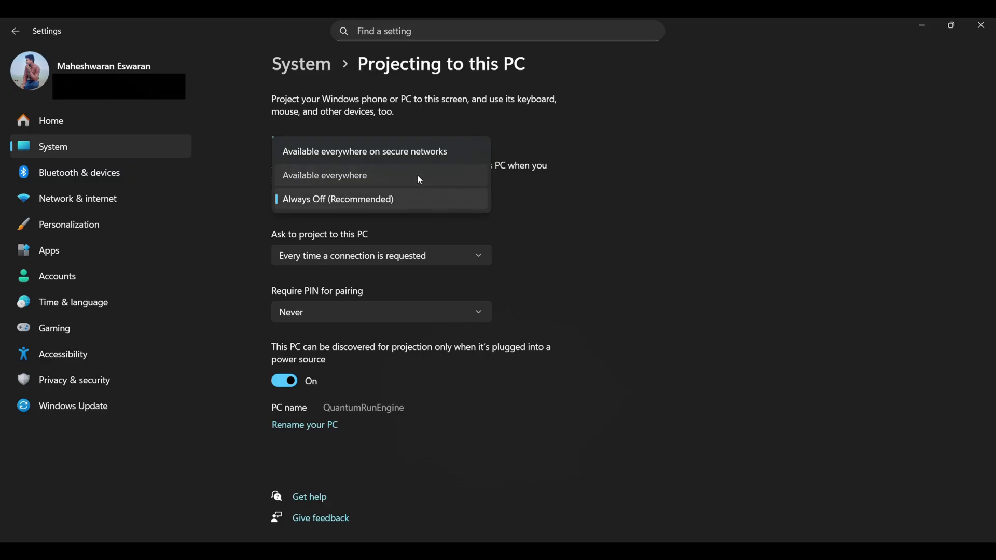
pyautogui.click(436, 257)
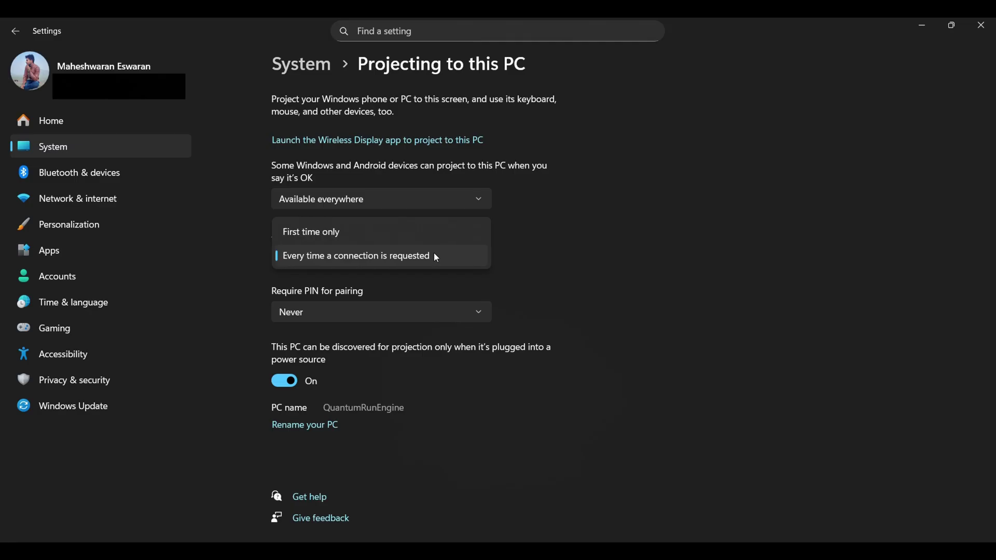
pyautogui.click(430, 234)
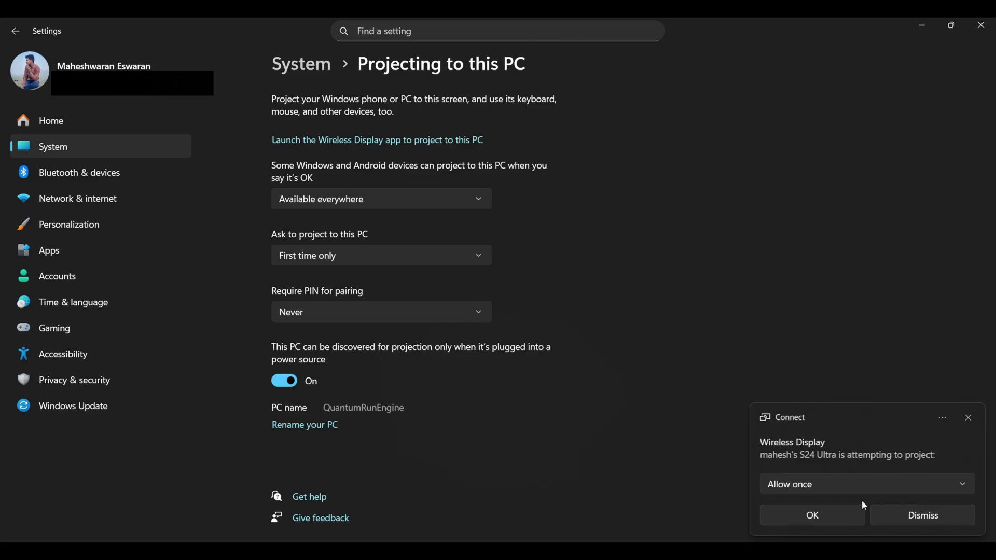
# - Change the phone's connect permission from Allow once to Always allow
pyautogui.click(833, 487)
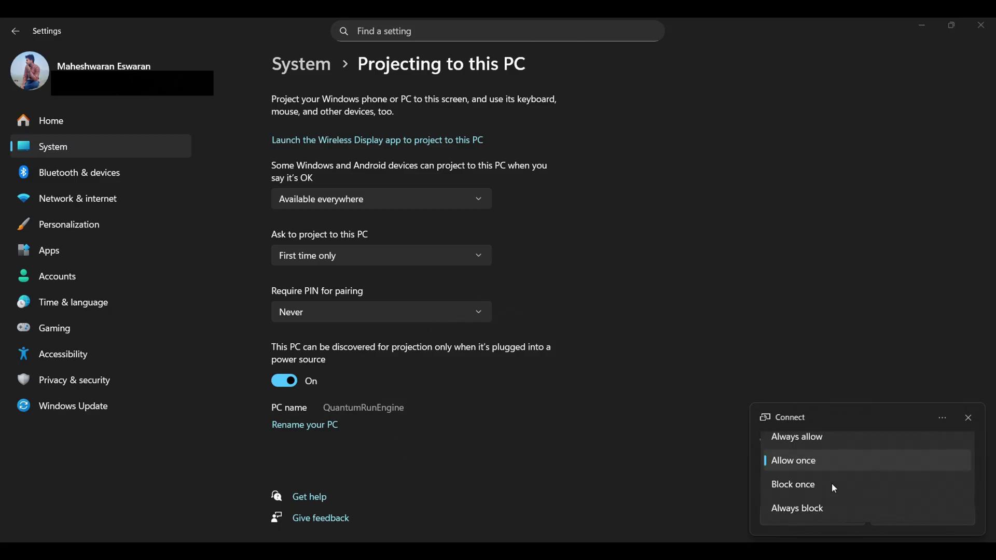
pyautogui.click(821, 437)
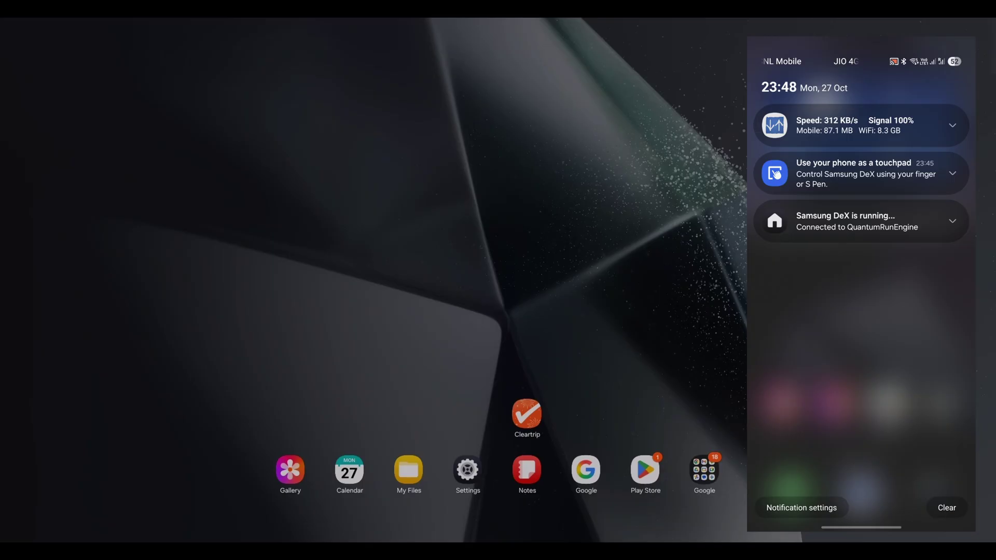
# - Dismiss the phone's notification shade with Escape
pyautogui.press('Escape')
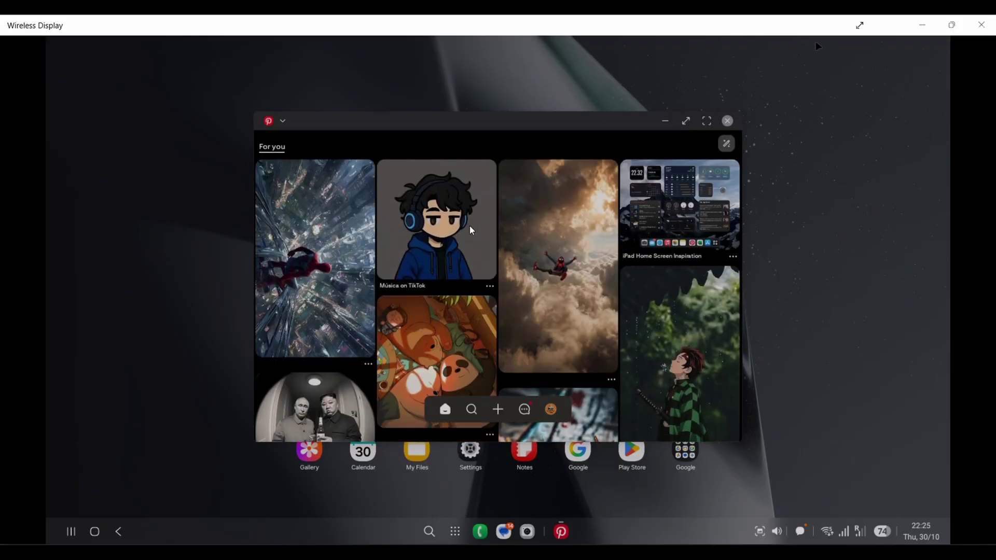
# - Expand Pinterest to full screen and scroll down through its feed
pyautogui.click(708, 123)
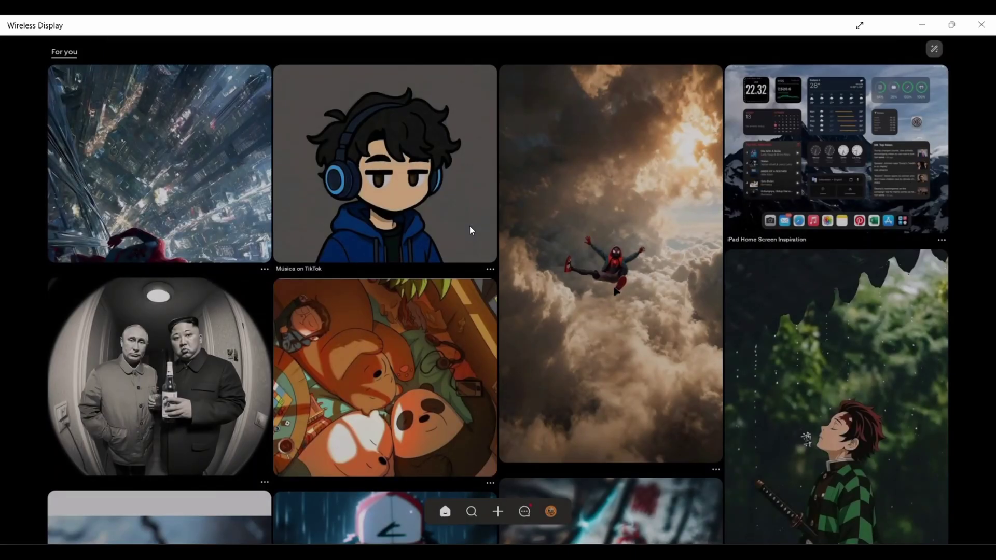
pyautogui.scroll(-3, 617, 291)
pyautogui.scroll(-10, 617, 291)
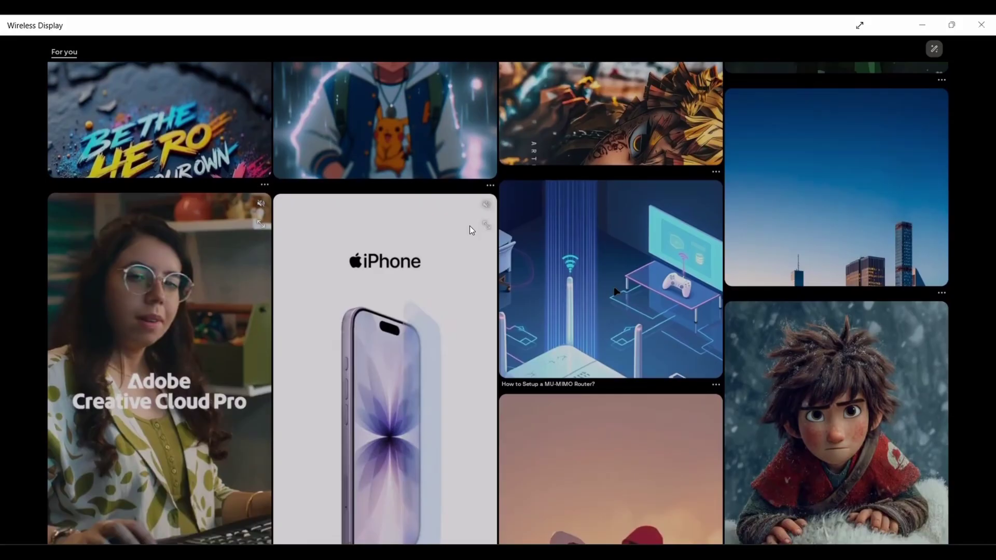
pyautogui.scroll(-5, 616, 291)
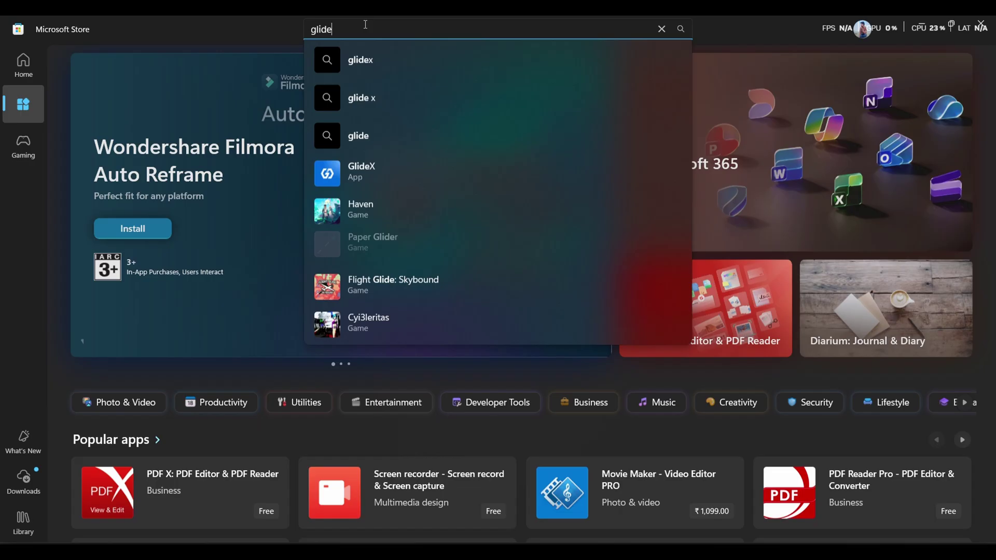
# - Complete the 'glidex' Store search, open the GlideX page and launch the app
pyautogui.write('x')
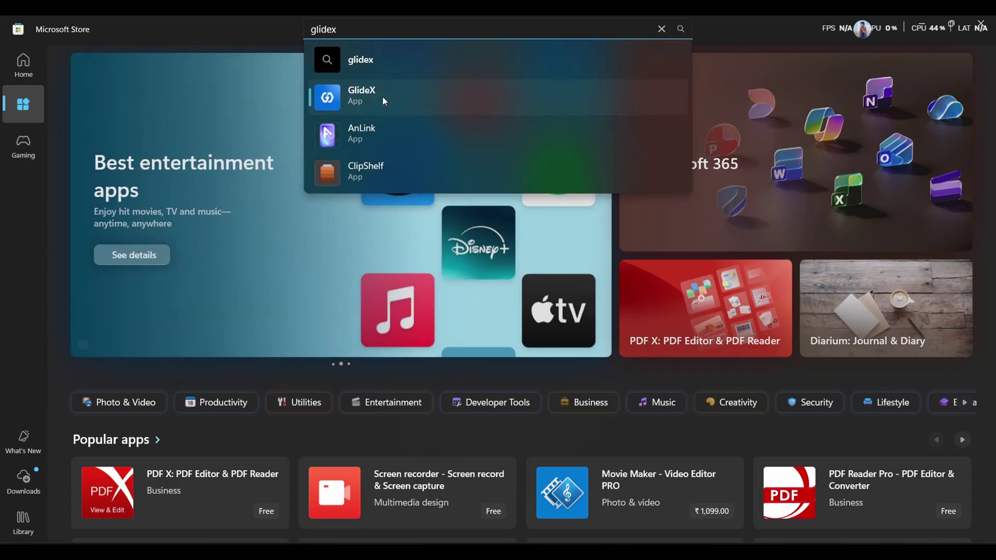
pyautogui.click(383, 98)
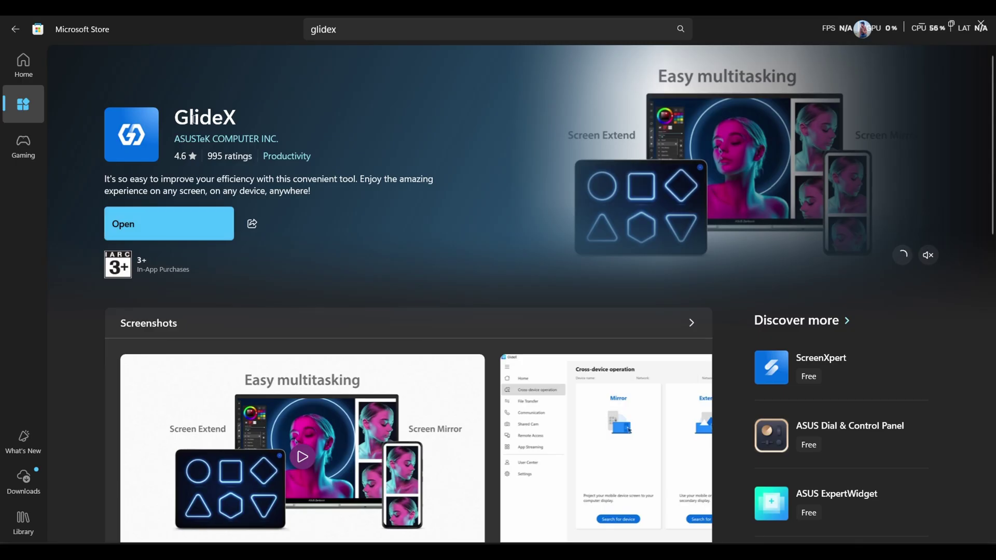
pyautogui.click(181, 216)
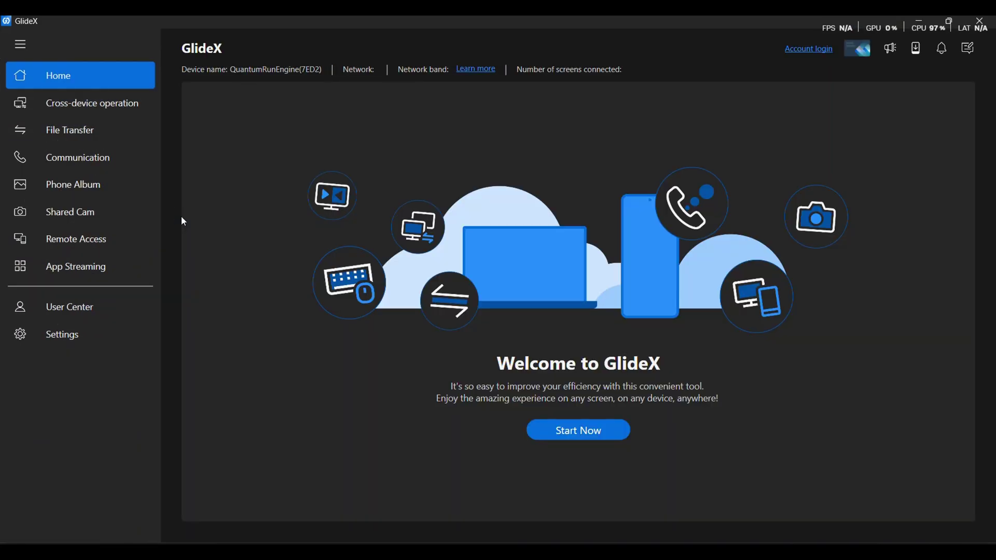
# - Start GlideX and pick the Unify Control function from the chooser
pyautogui.click(578, 435)
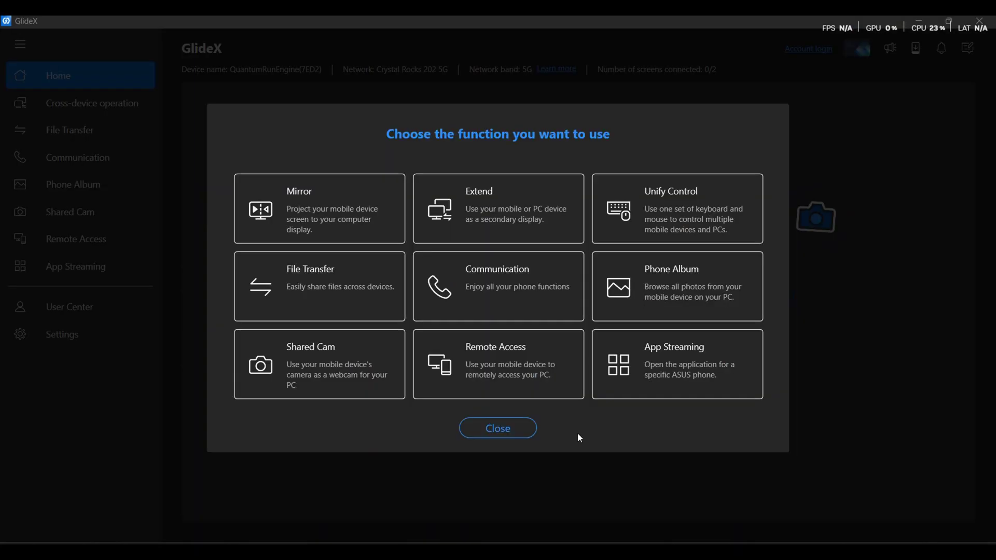
pyautogui.click(655, 212)
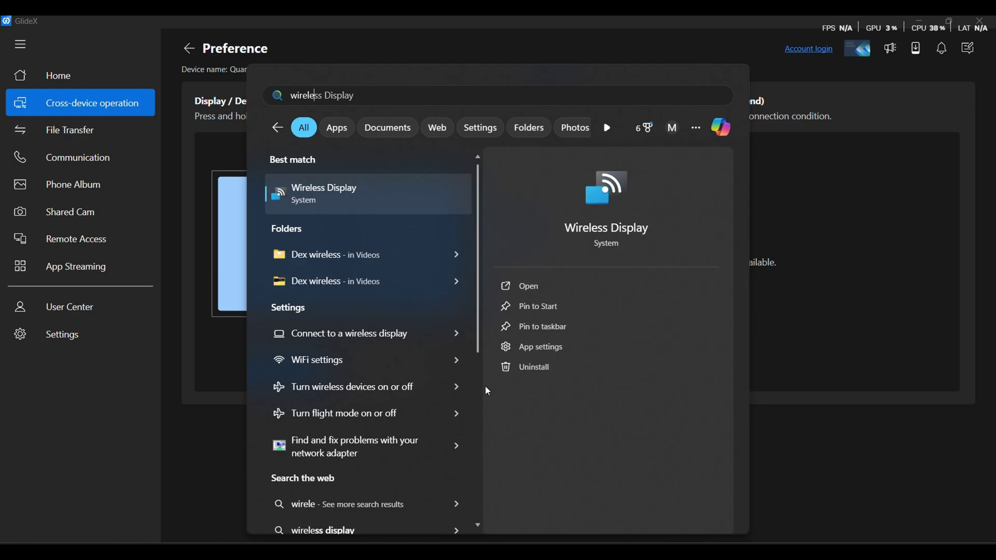
# - Launch Wireless Display, switch the mirrored phone to Pinterest and open its Search tab
pyautogui.press('Return')
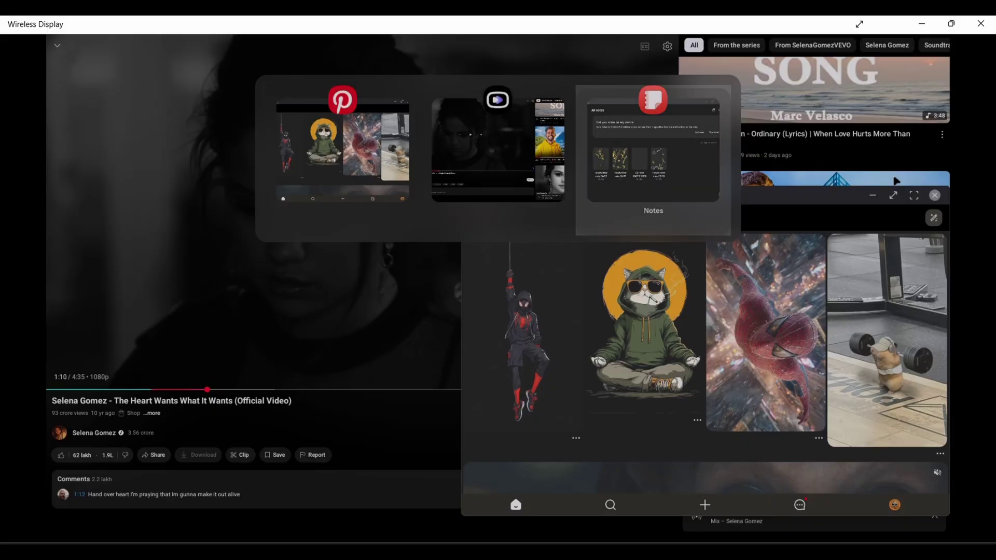
pyautogui.press('Left')
pyautogui.press('Left')
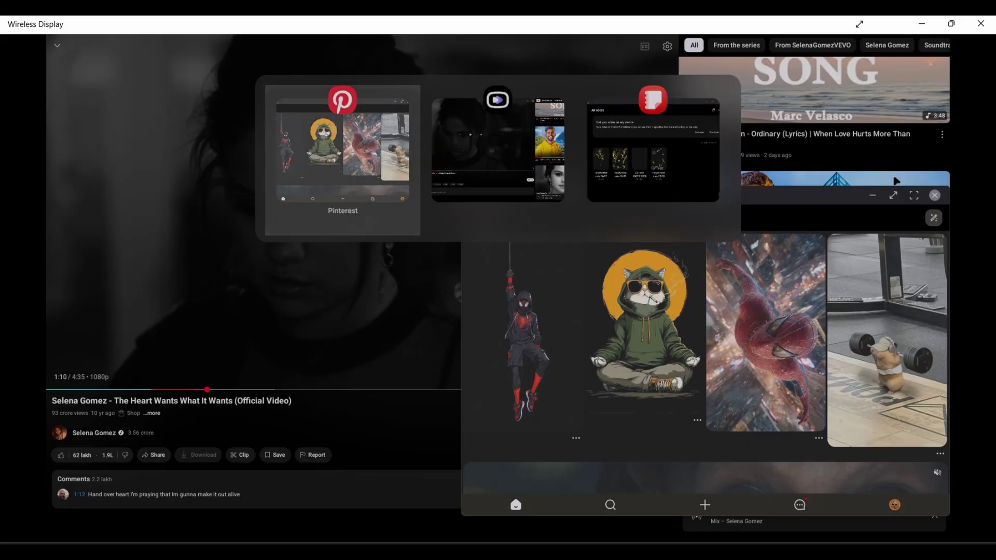
pyautogui.press('Return')
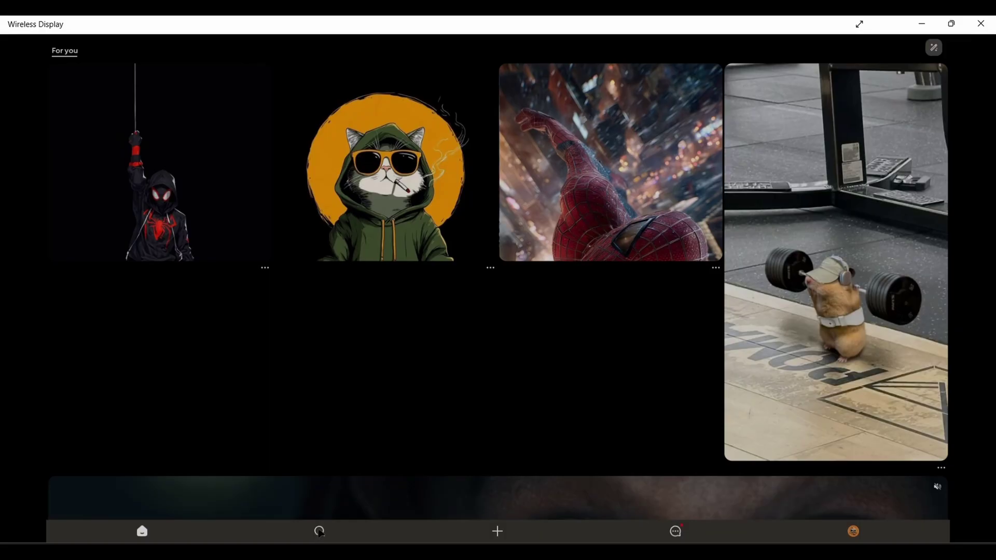
pyautogui.click(320, 531)
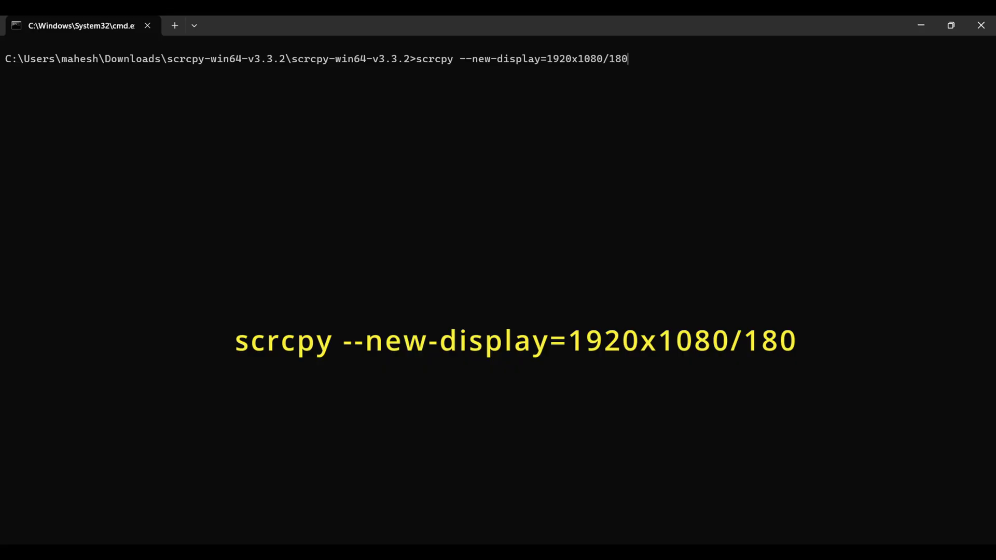
# - Run scrcpy on a 1920x1080 virtual display, maximize the SM-S928B window, then stop it with Ctrl+C
pyautogui.press('Return')
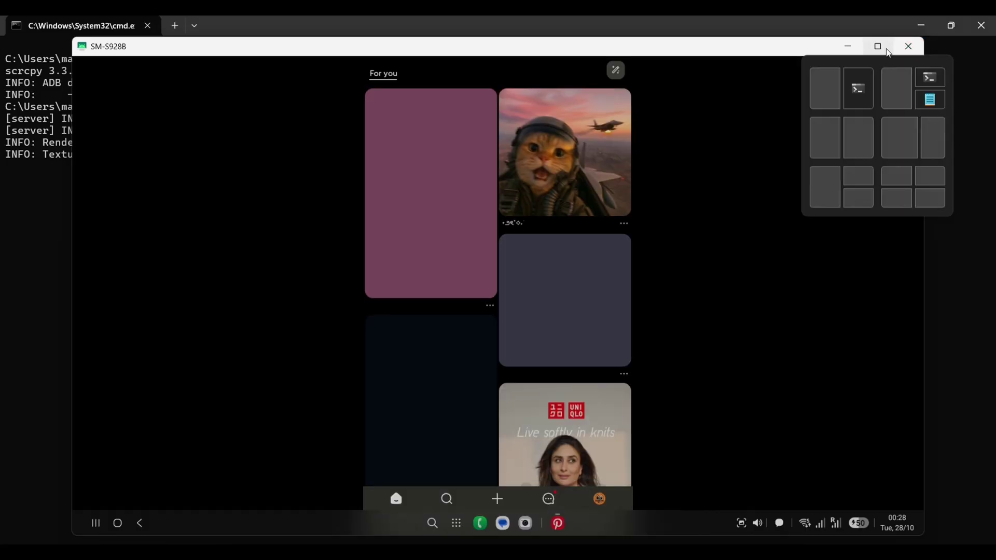
pyautogui.click(878, 46)
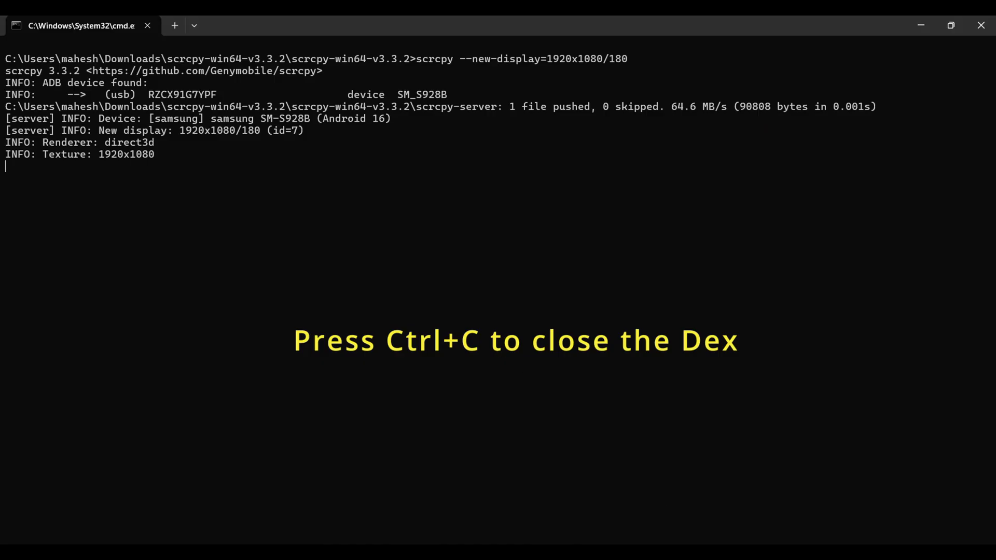
pyautogui.hotkey('ctrl', 'c')
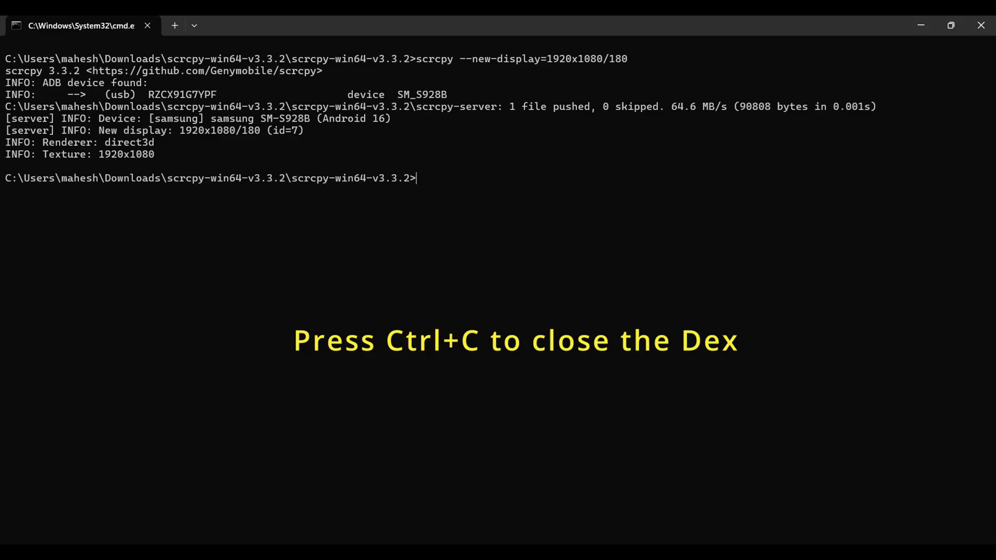
# - Rerun scrcpy with --tcpip, view a Spider-Man pin in Pinterest on the maximized DeX window, then end it
pyautogui.press('Up')
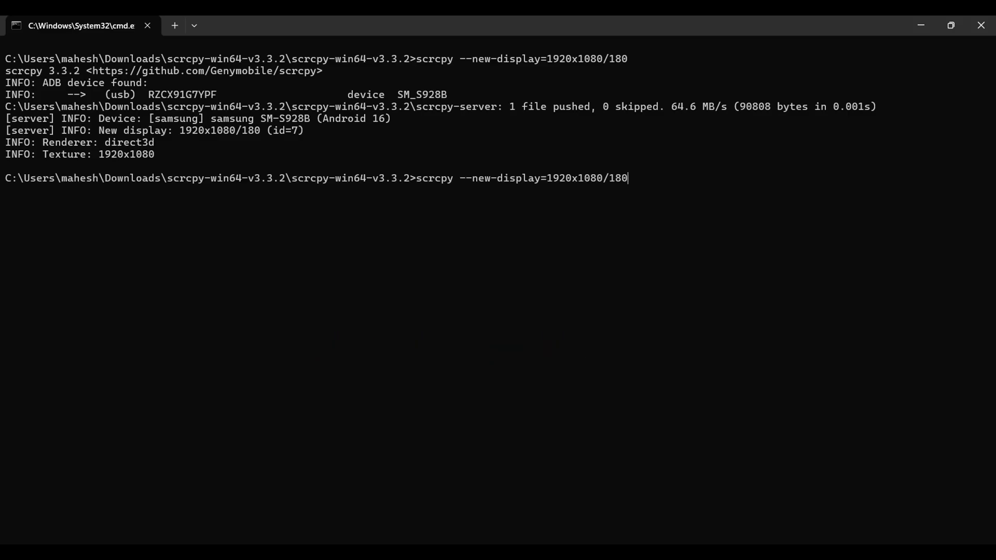
pyautogui.write('--tcpip')
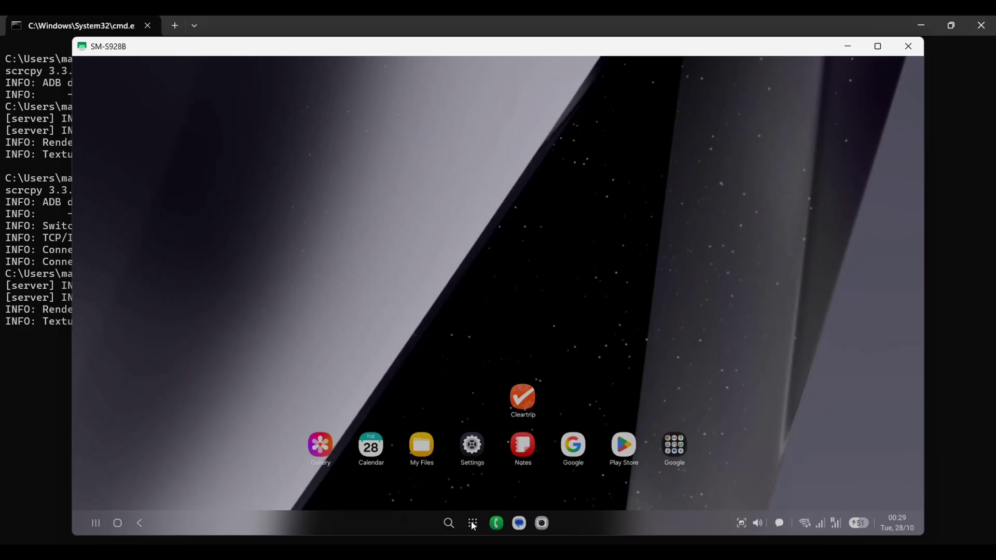
pyautogui.click(522, 394)
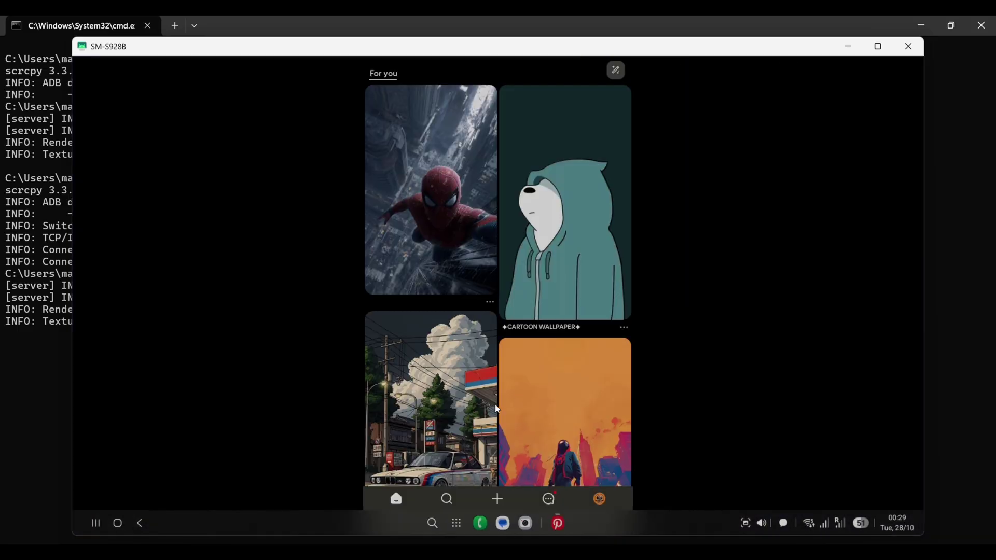
pyautogui.press('super+Up')
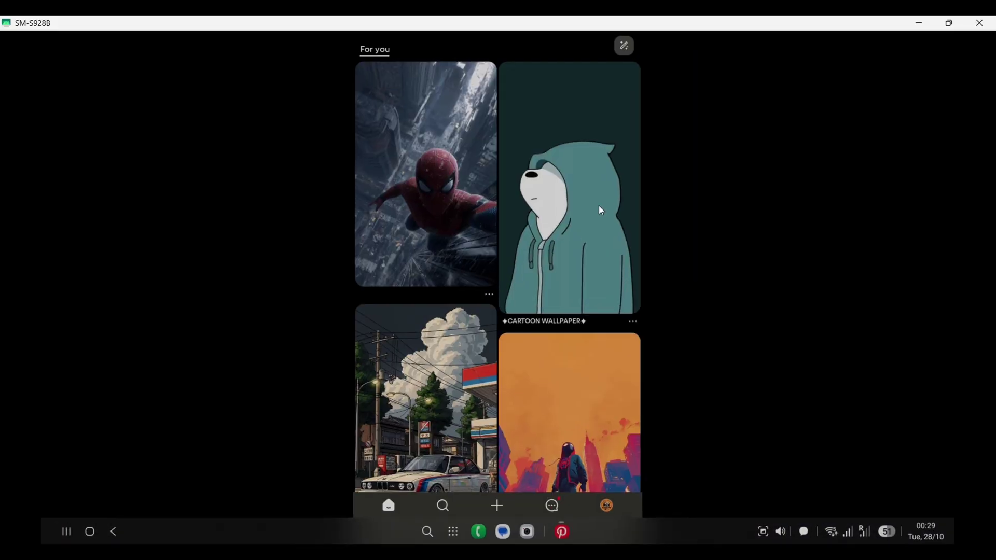
pyautogui.click(456, 258)
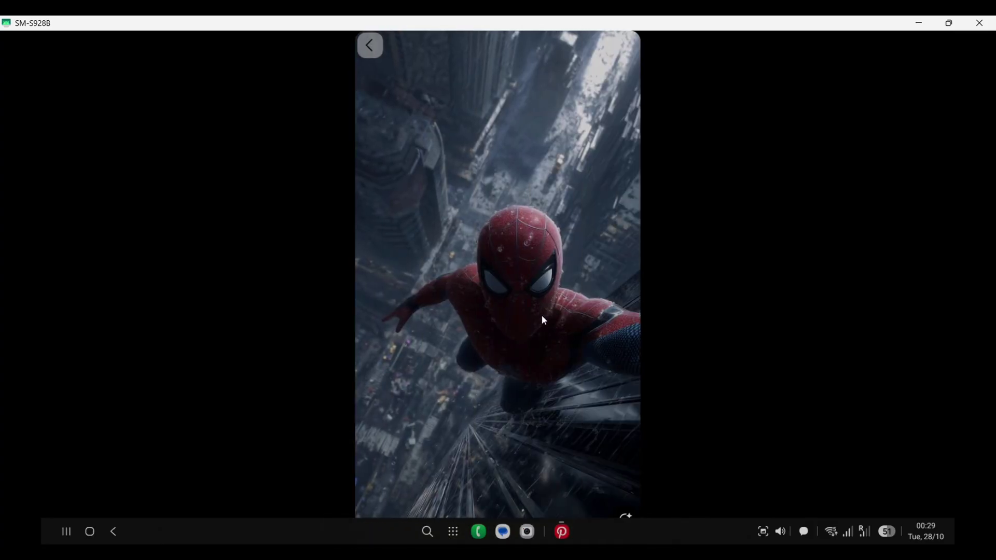
pyautogui.hotkey('alt', 'Tab')
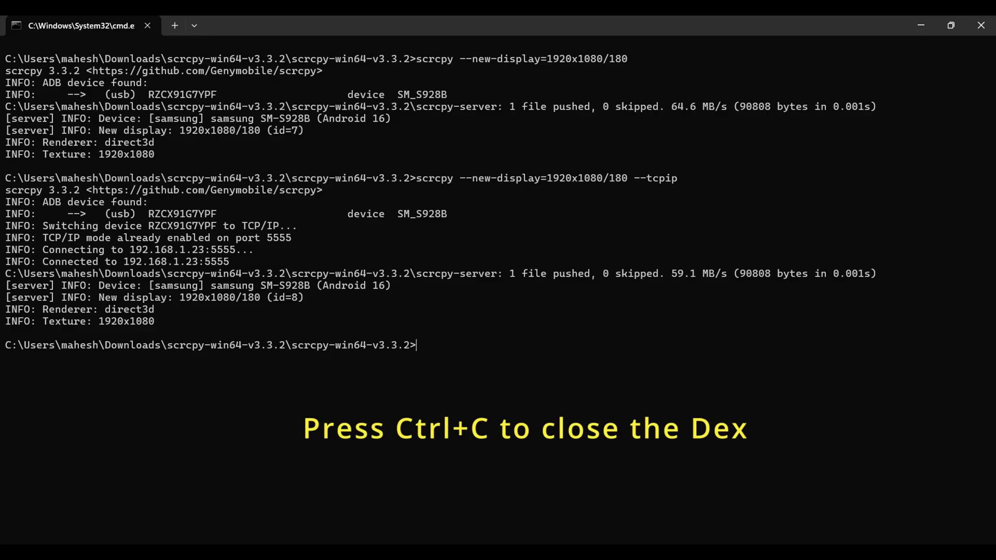
# - Clear the terminal with cls and rerun the previous scrcpy command, which reports multiple devices
pyautogui.write('cls')
pyautogui.press('Return')
pyautogui.press('Up')
pyautogui.press('Up')
pyautogui.press('Up')
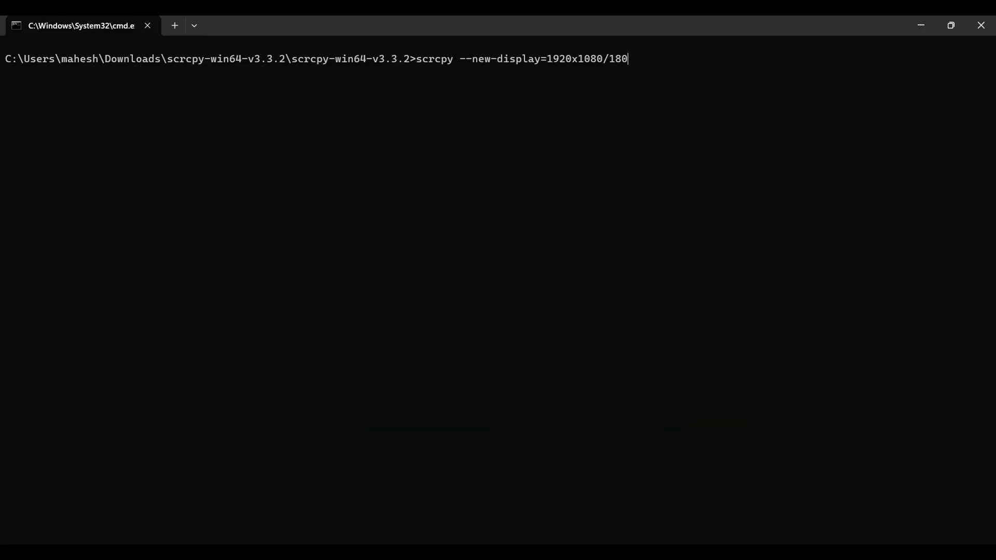
pyautogui.press('Return')
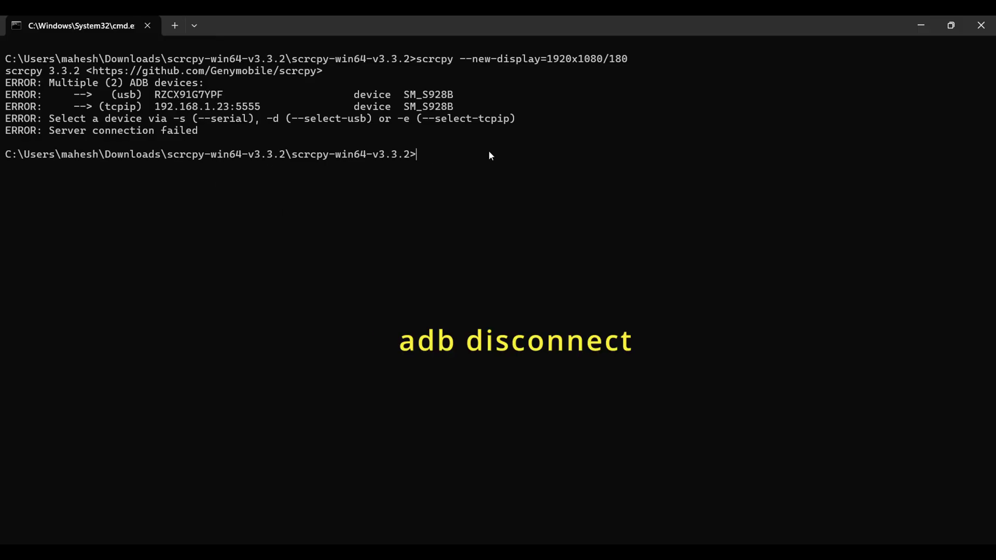
# - Run adb disconnect, relaunch scrcpy over USB, then close the SM-S928B phone window
pyautogui.write('adb disconnect')
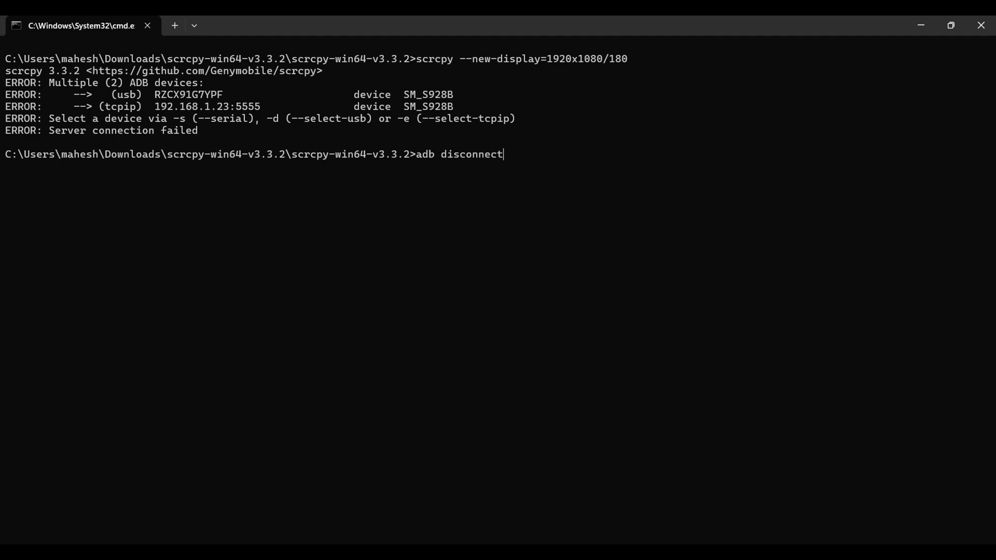
pyautogui.press('Return')
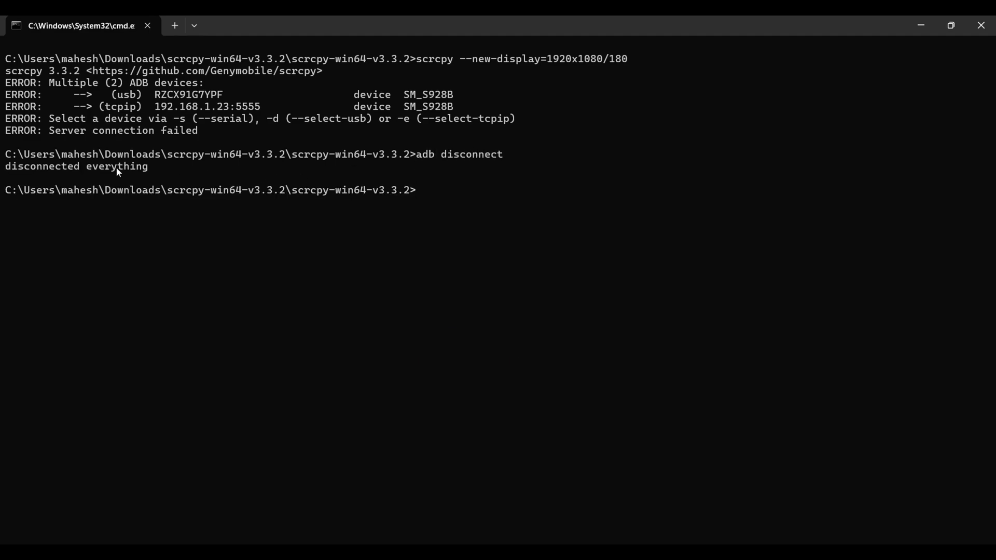
pyautogui.press('Up')
pyautogui.press('Up')
pyautogui.press('Return')
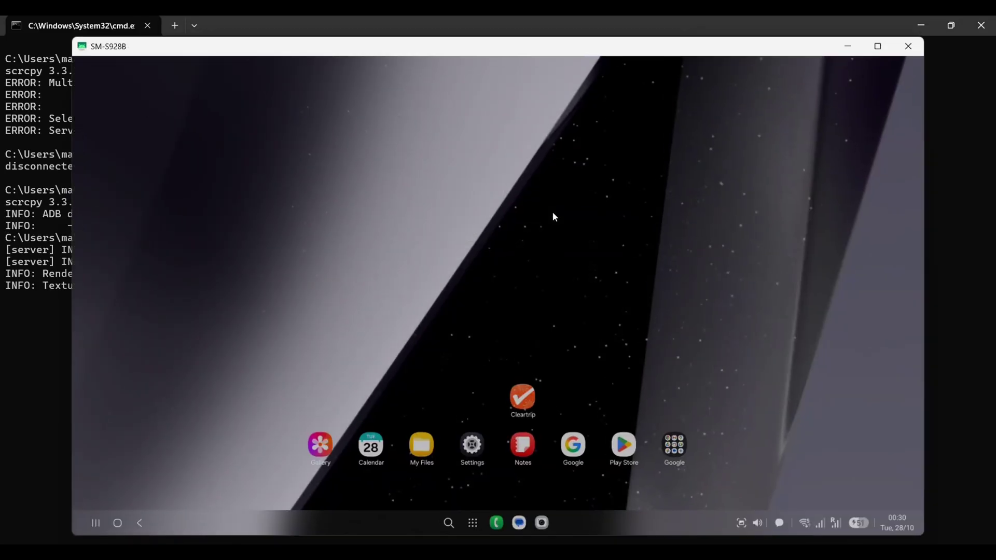
pyautogui.click(909, 48)
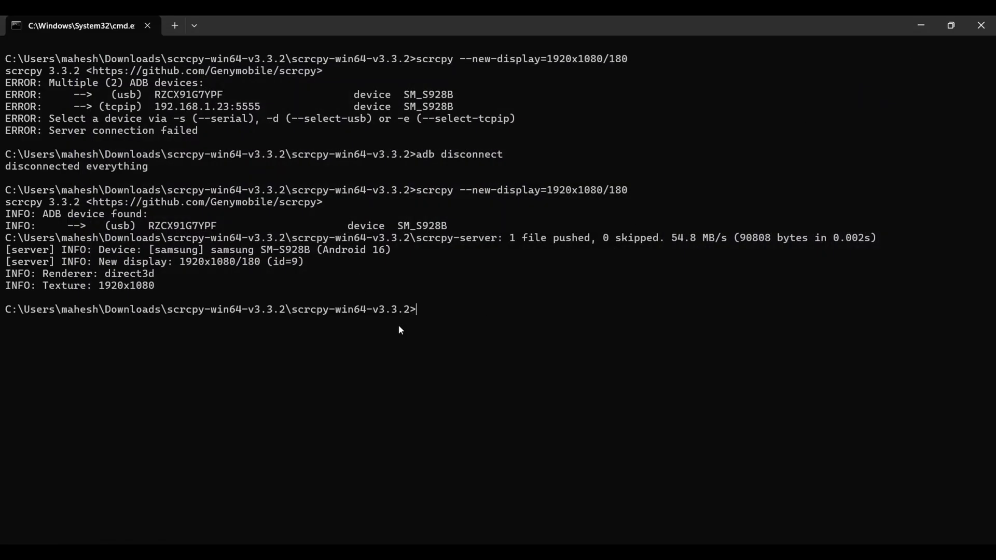